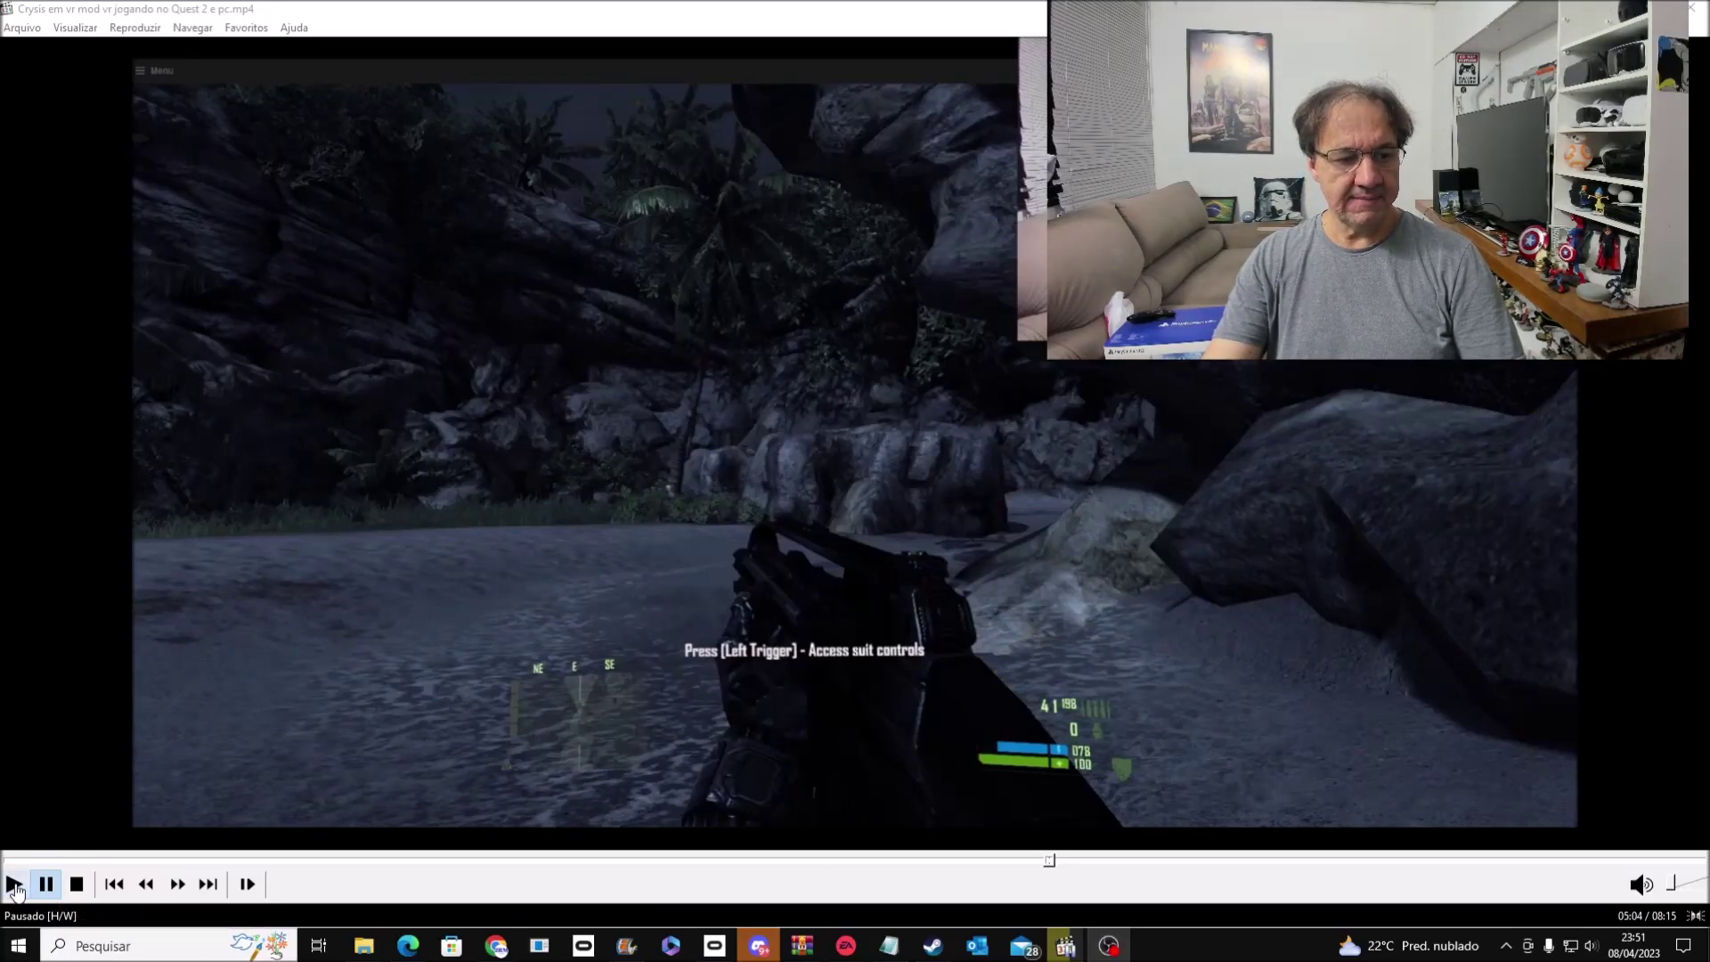
Step: Resume the Crysis VR gameplay video in MPC-HC from where it was paused at 05:04
{"action": "left_click", "coordinate": [16, 888]}
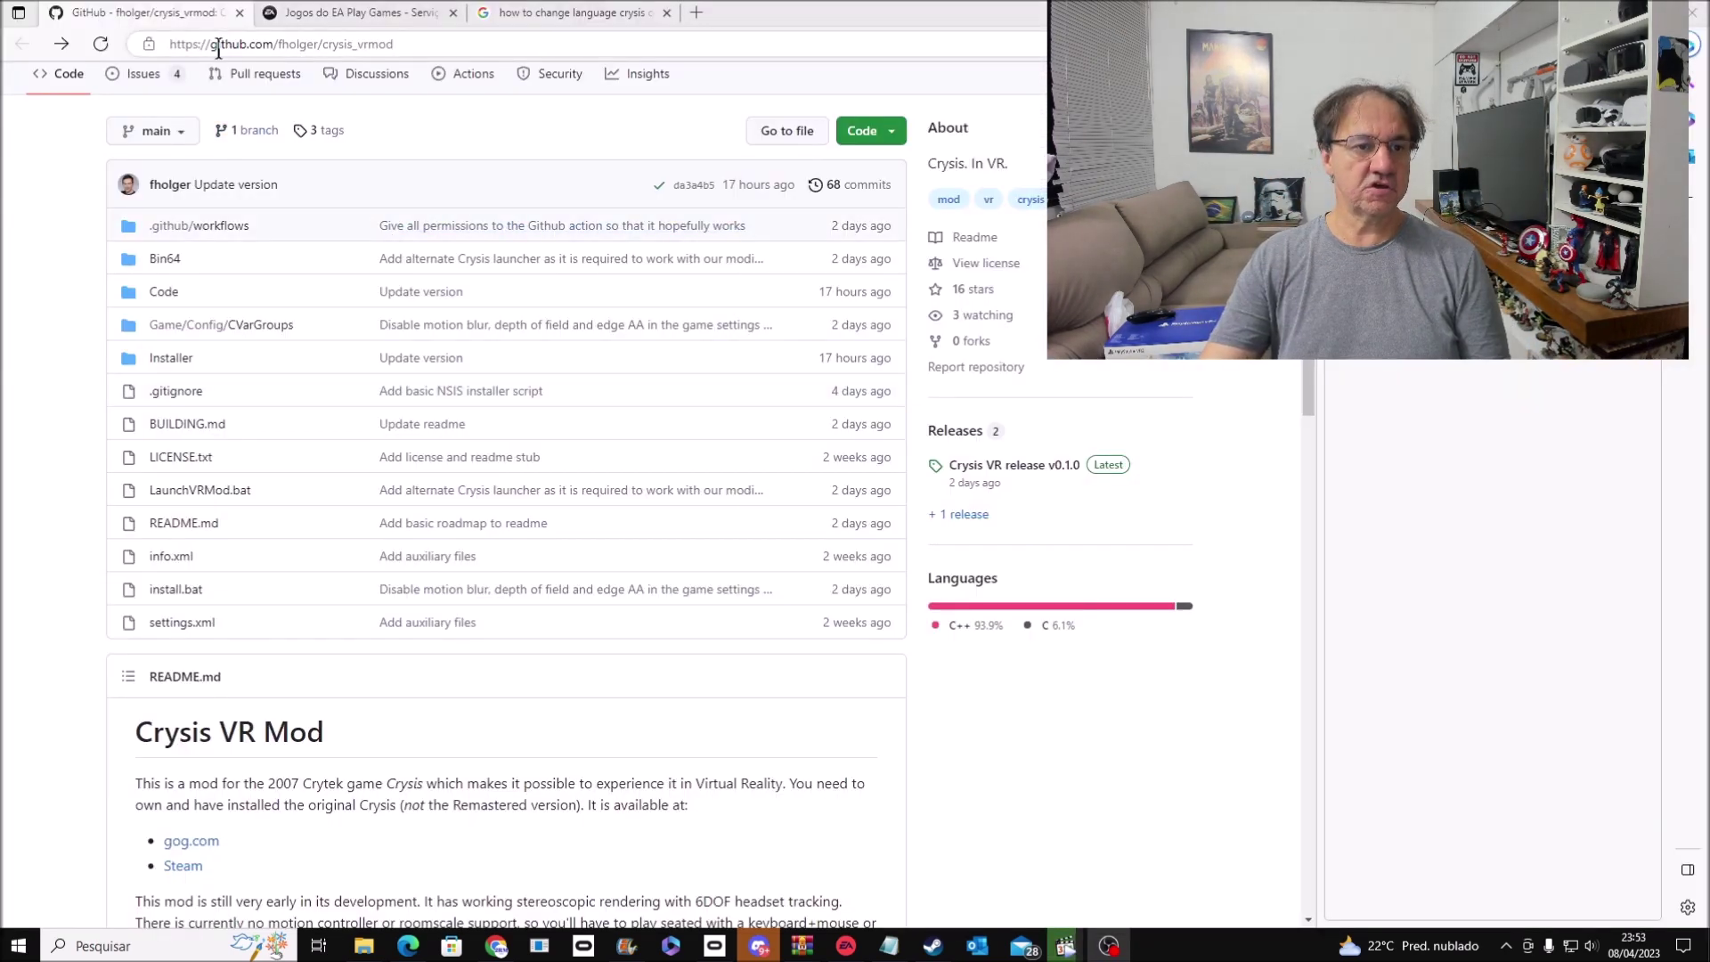
Step: Check the v0.1.0 installer on the crysis_vrmod GitHub Releases page, then return to the Crysis game folder
{"action": "left_click", "coordinate": [398, 44]}
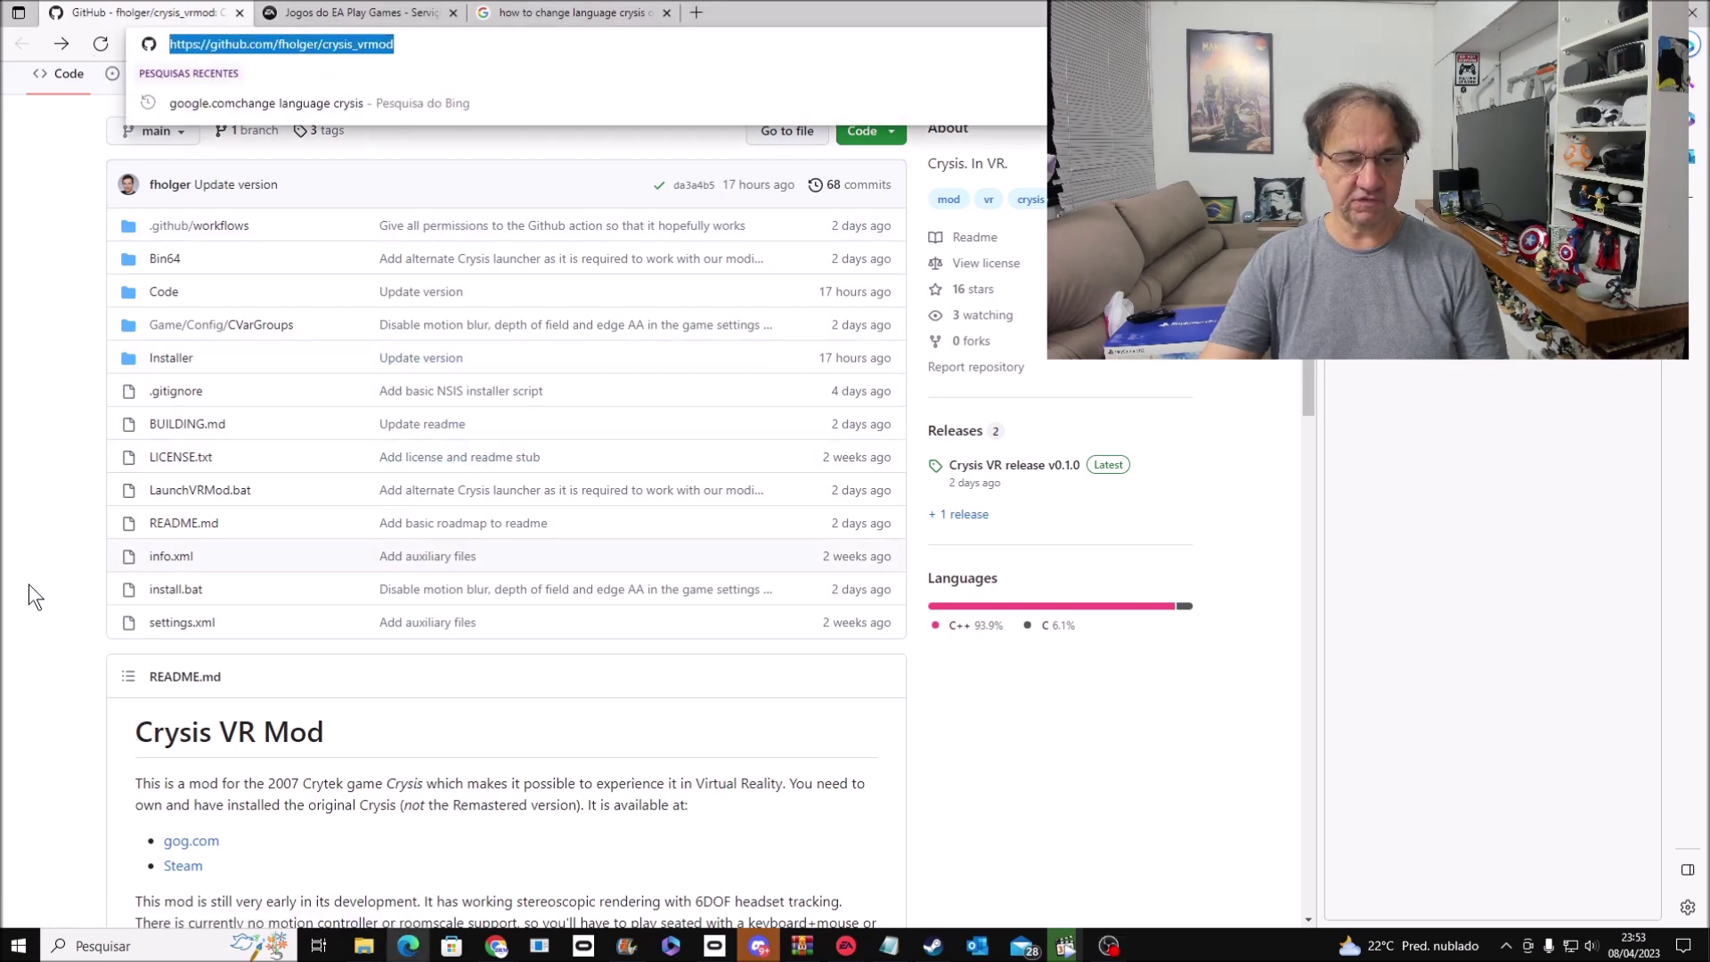
{"action": "scroll", "coordinate": [52, 603], "scroll_direction": "down", "scroll_amount": 6}
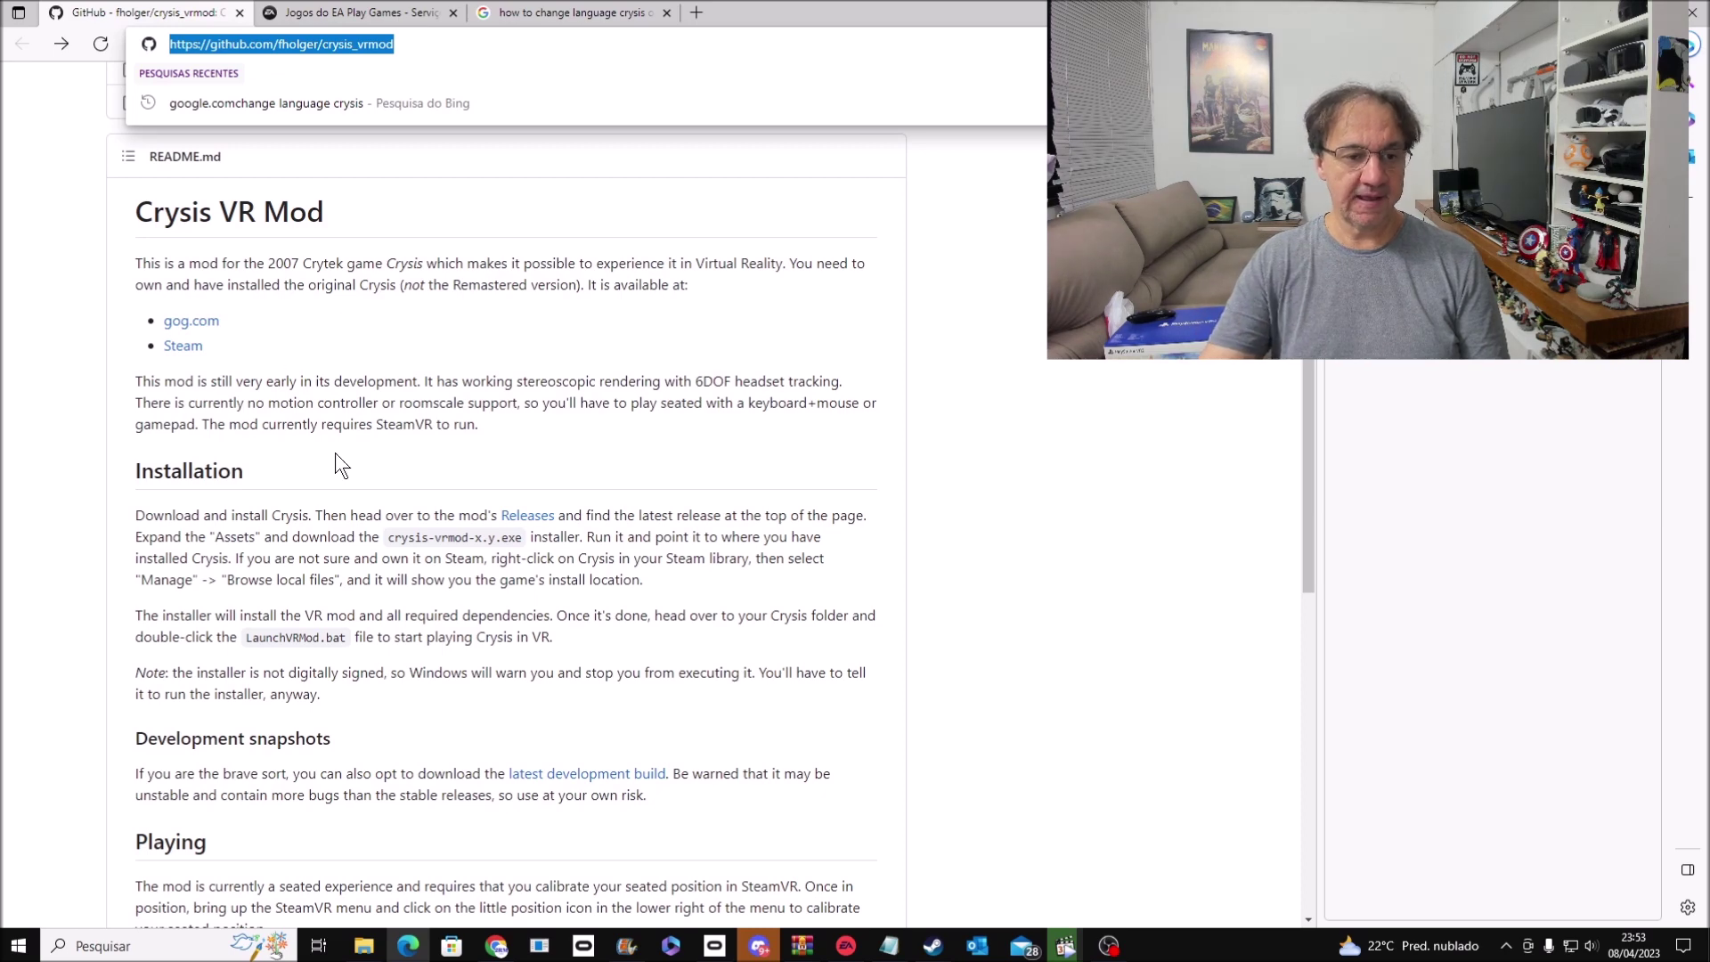
{"action": "left_click", "coordinate": [528, 517]}
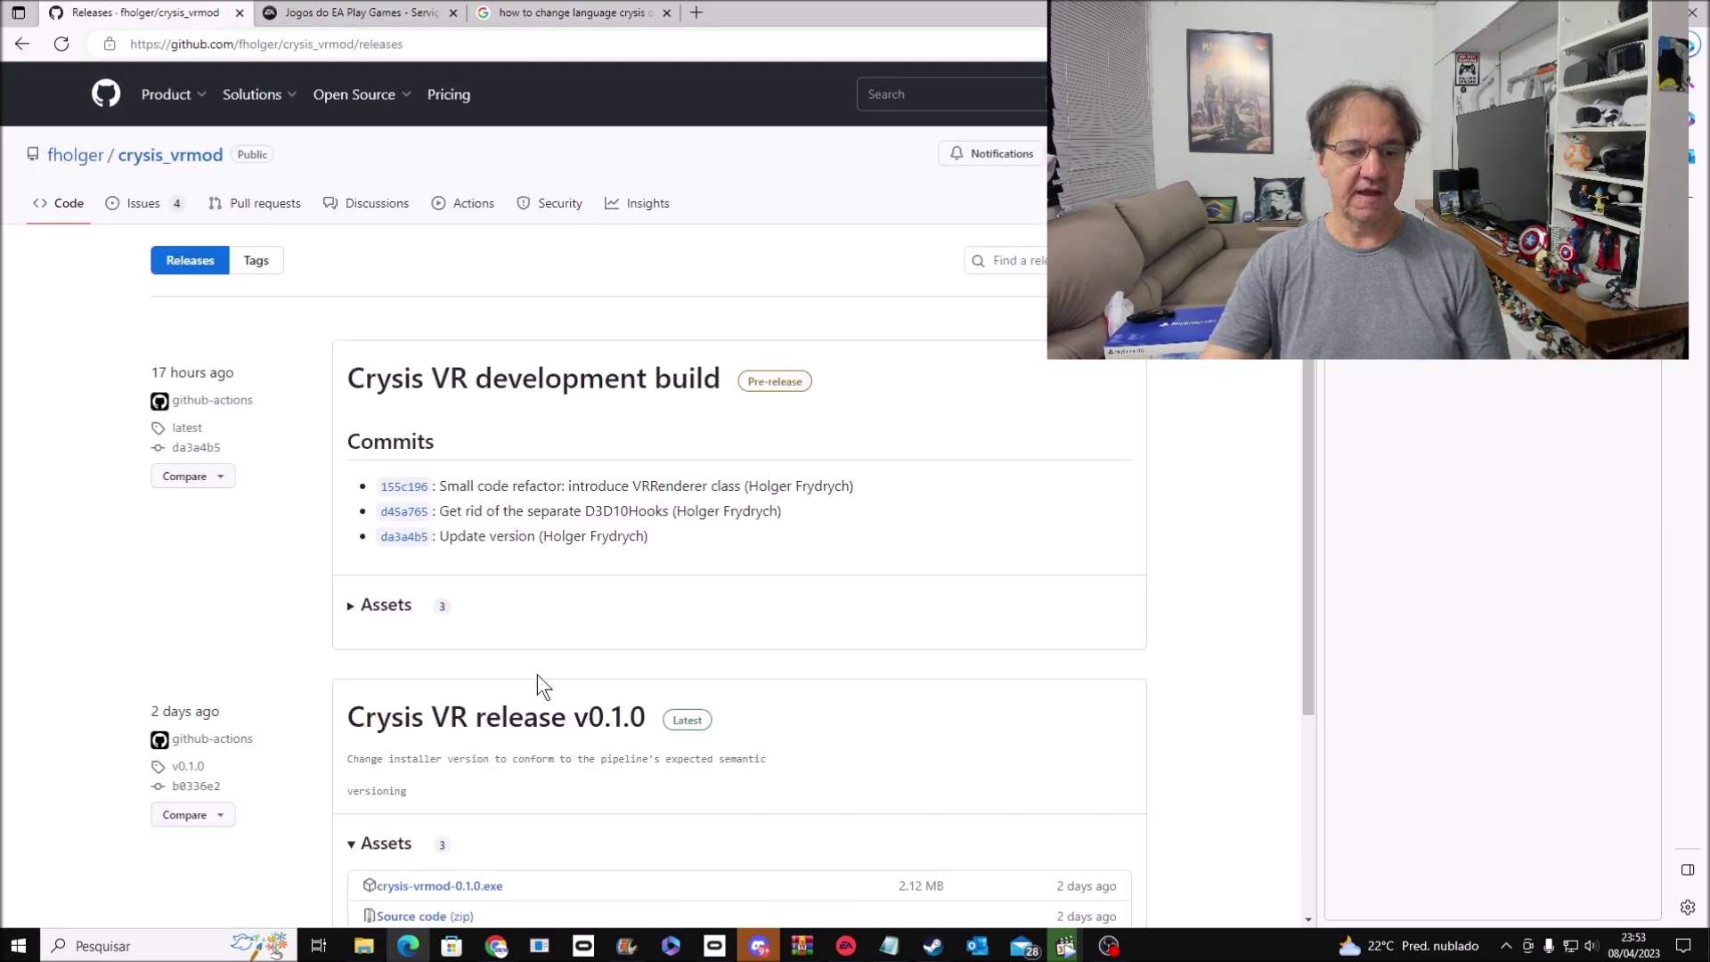
{"action": "scroll", "coordinate": [537, 674], "scroll_direction": "down", "scroll_amount": 1}
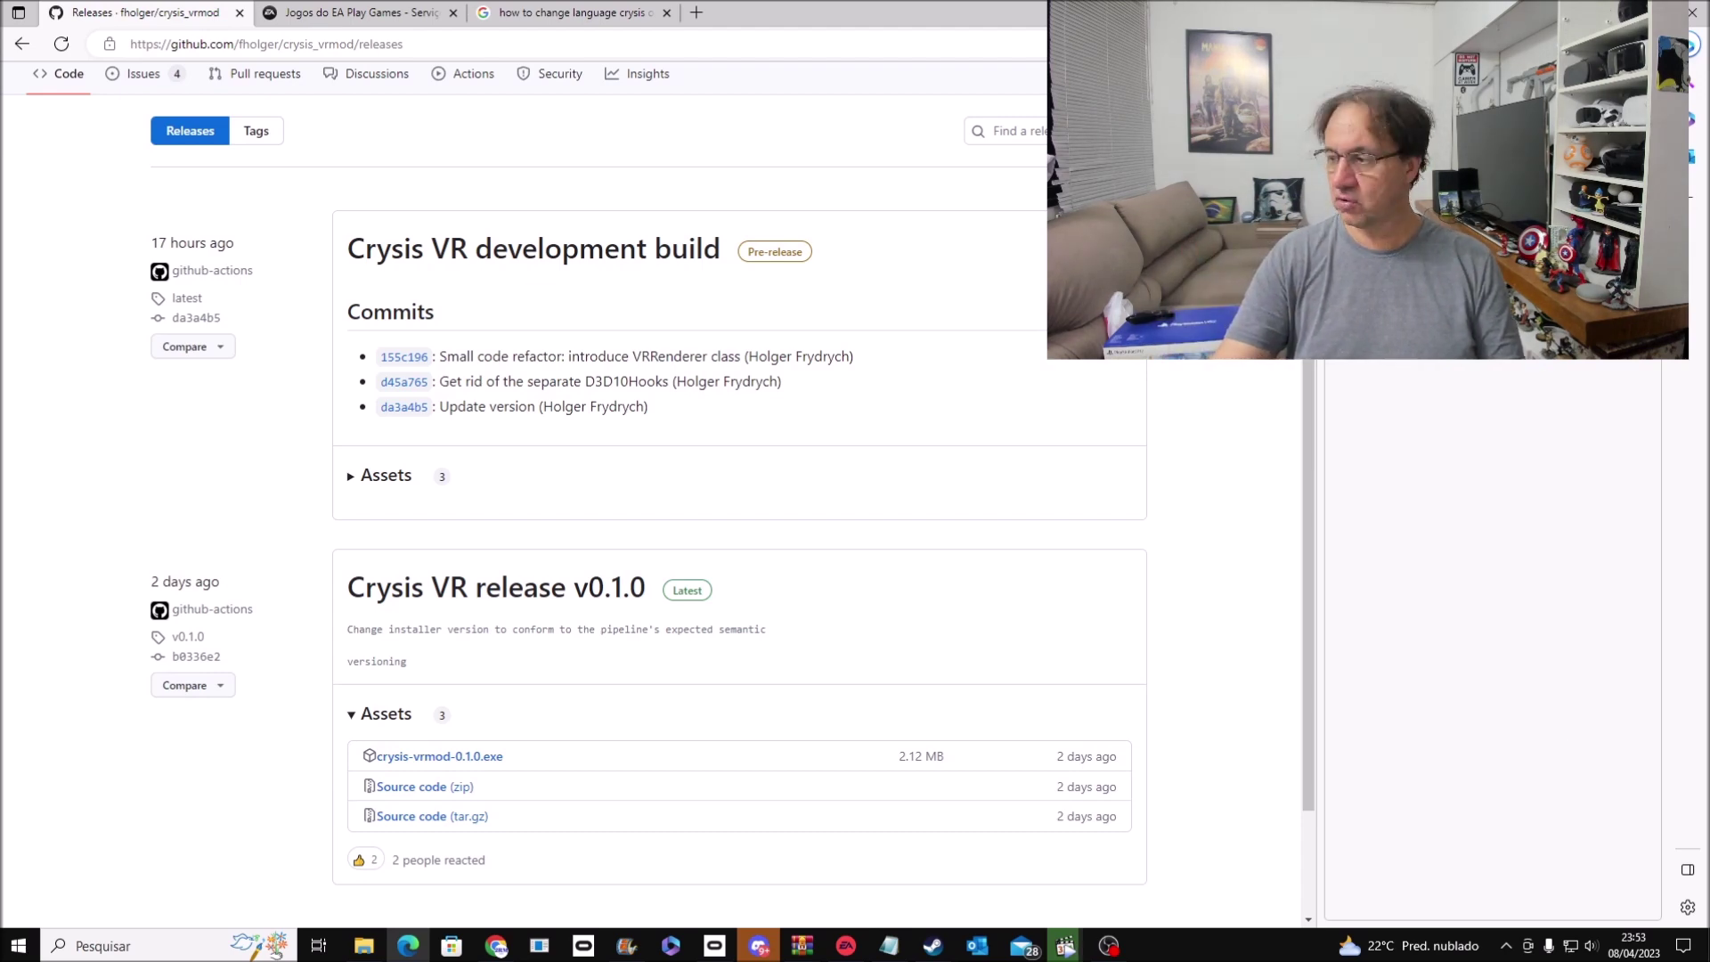
{"action": "key", "text": "alt+Tab"}
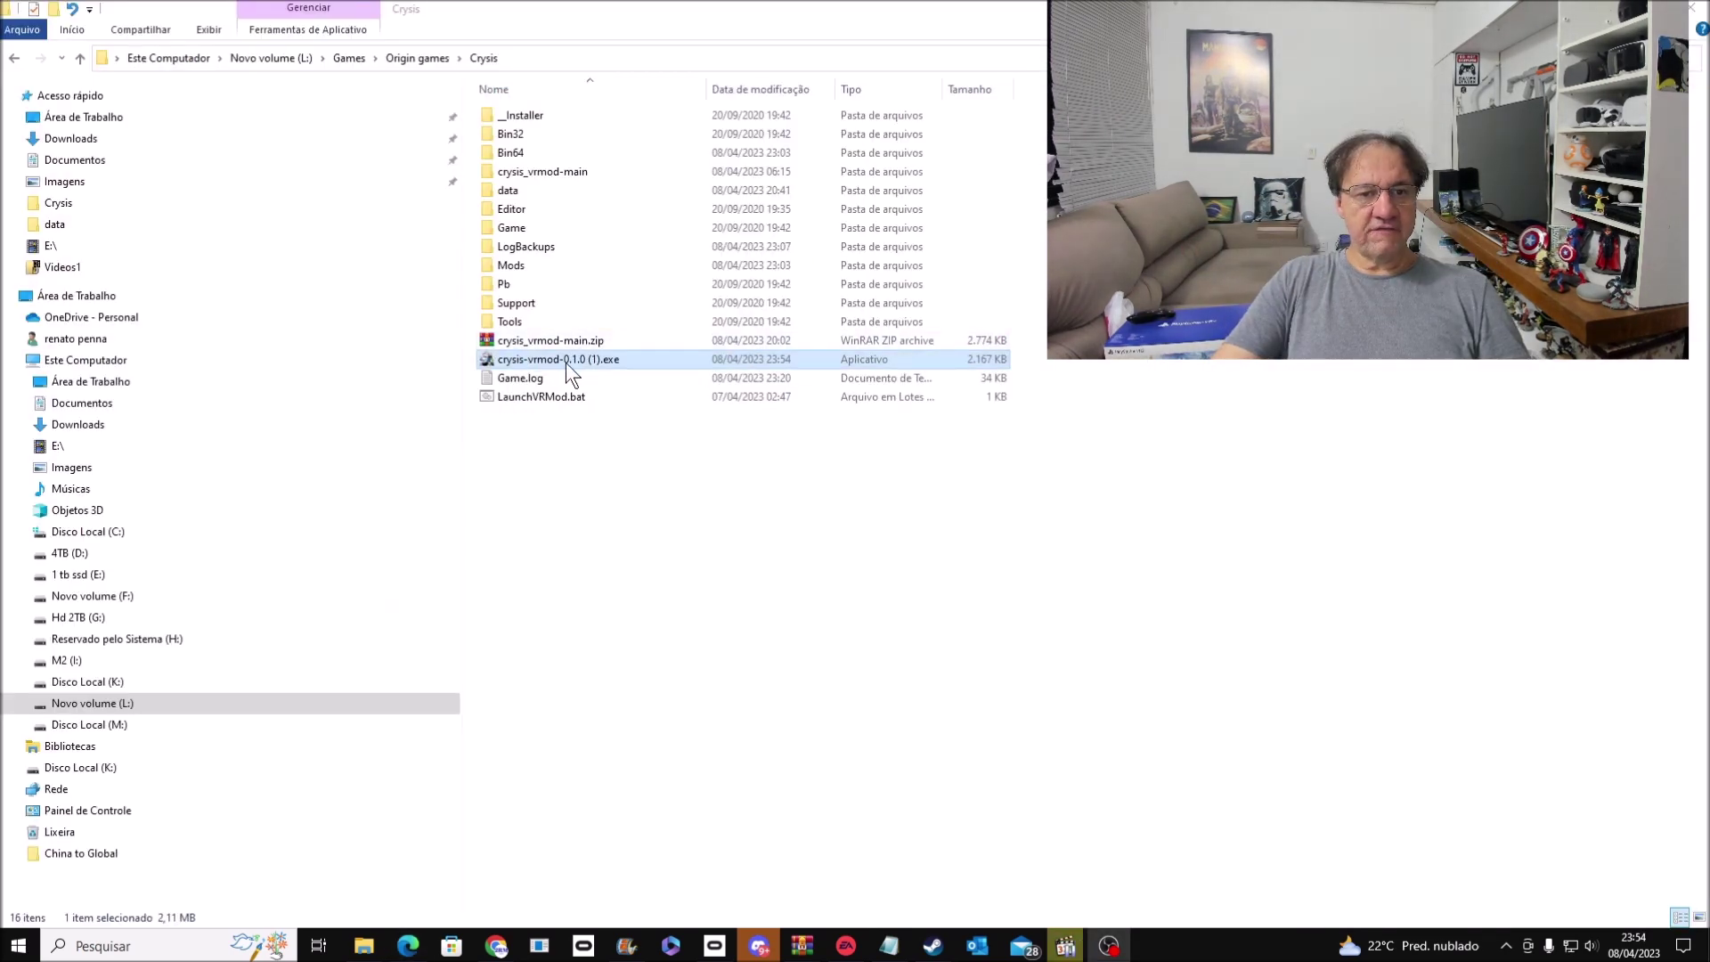
Step: Run crysis-vrmod-0.1.0 (1).exe past the SmartScreen warning and advance setup to Choose Install Location
{"action": "double_click", "coordinate": [586, 358]}
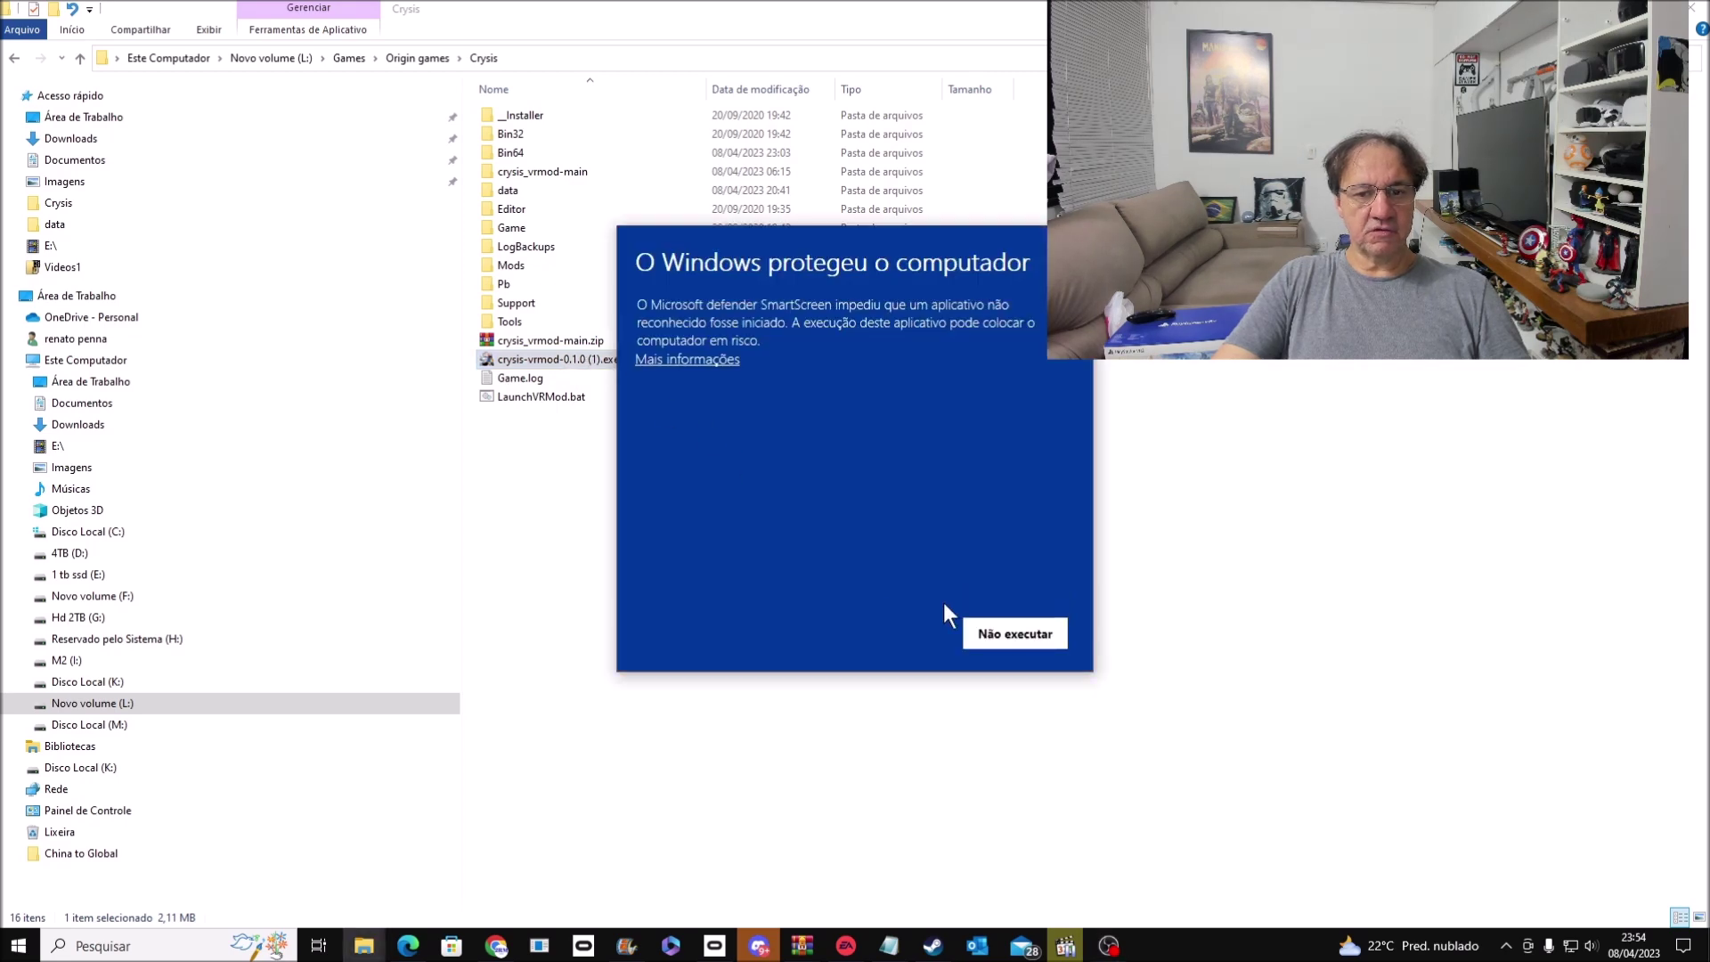
{"action": "left_click", "coordinate": [686, 360]}
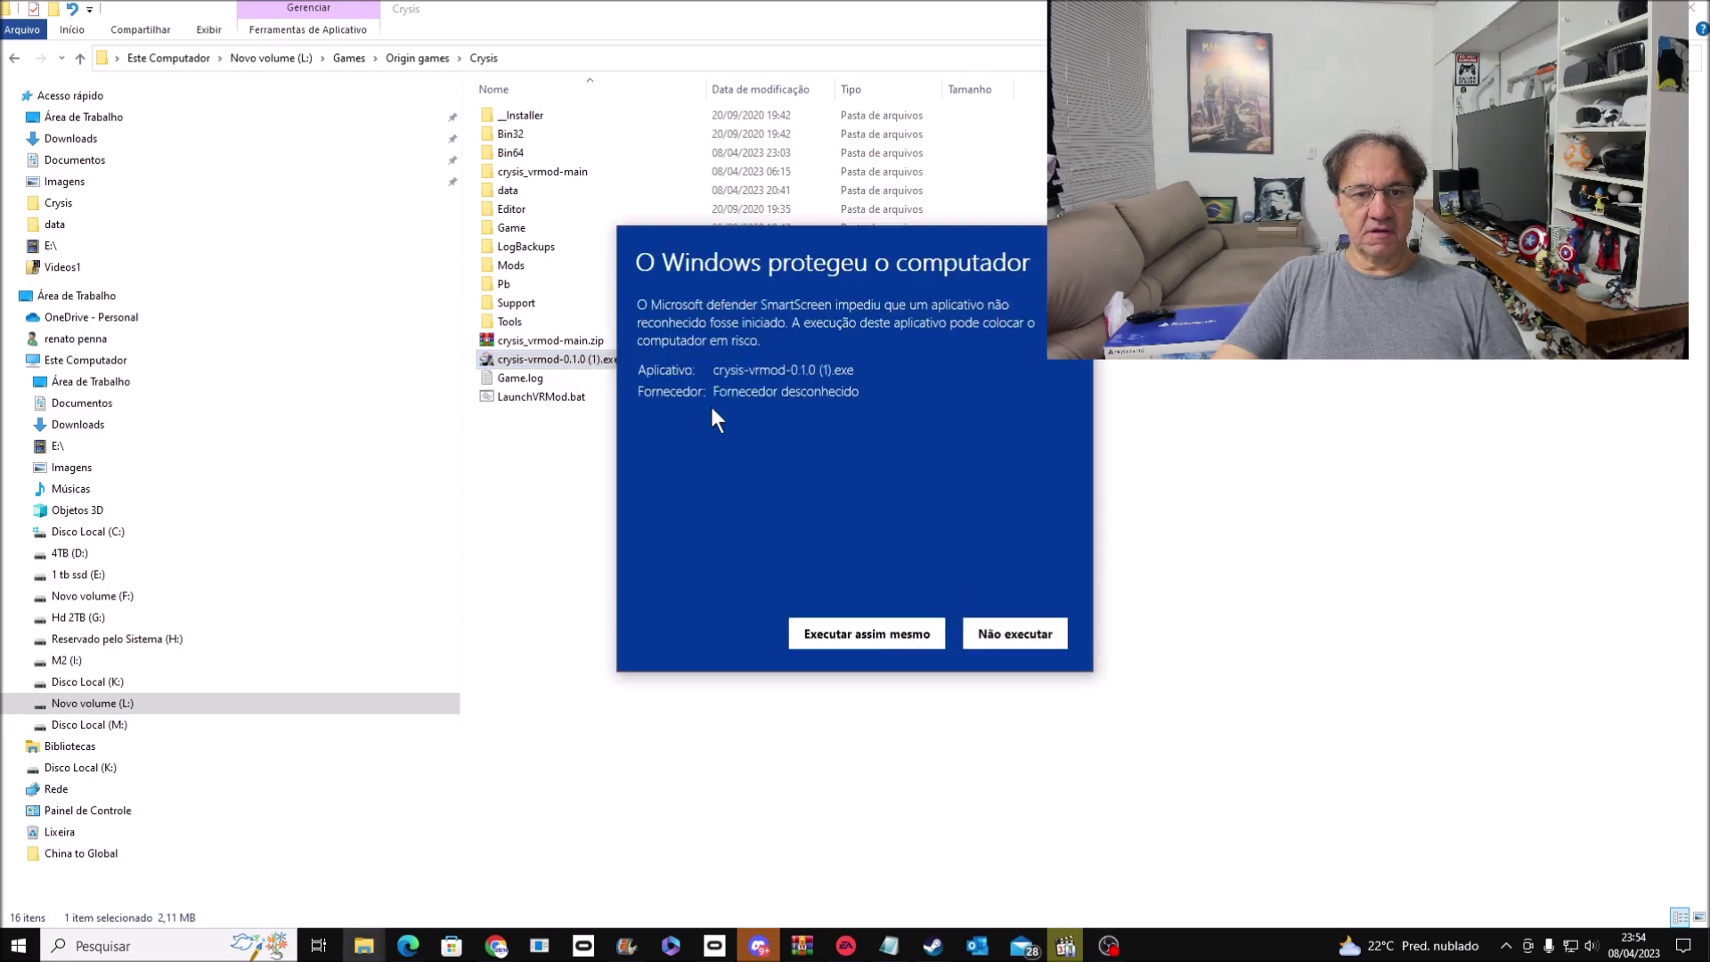
{"action": "left_click", "coordinate": [868, 643]}
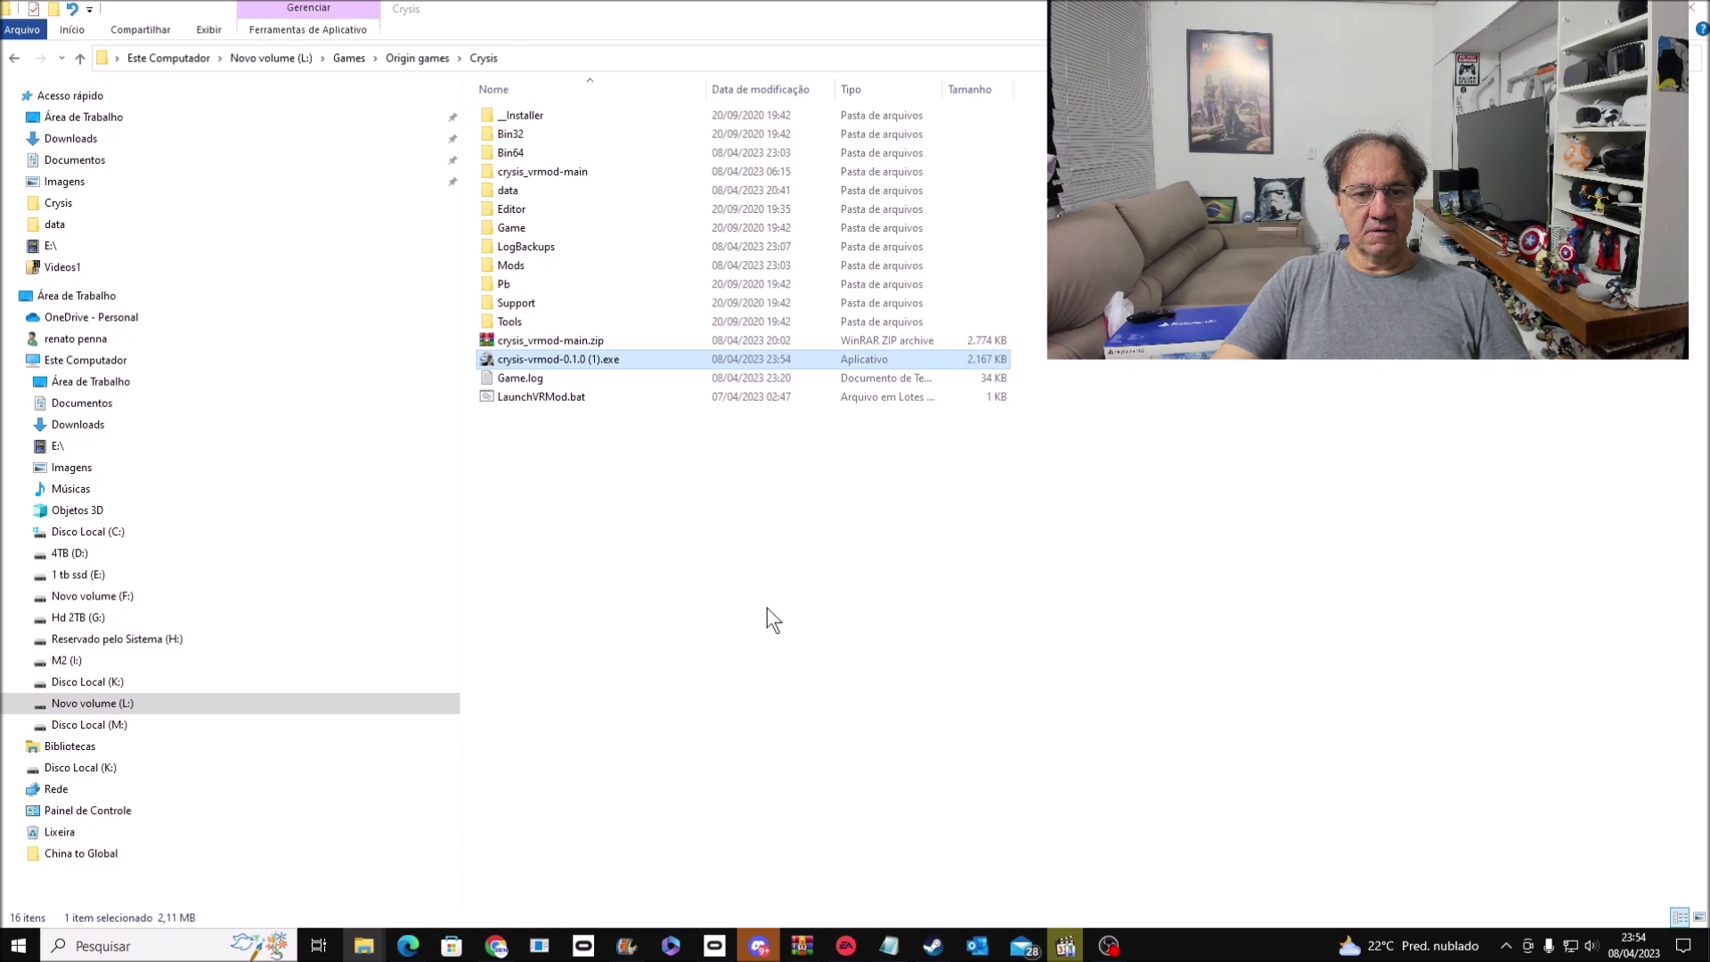
{"action": "left_click", "coordinate": [952, 615]}
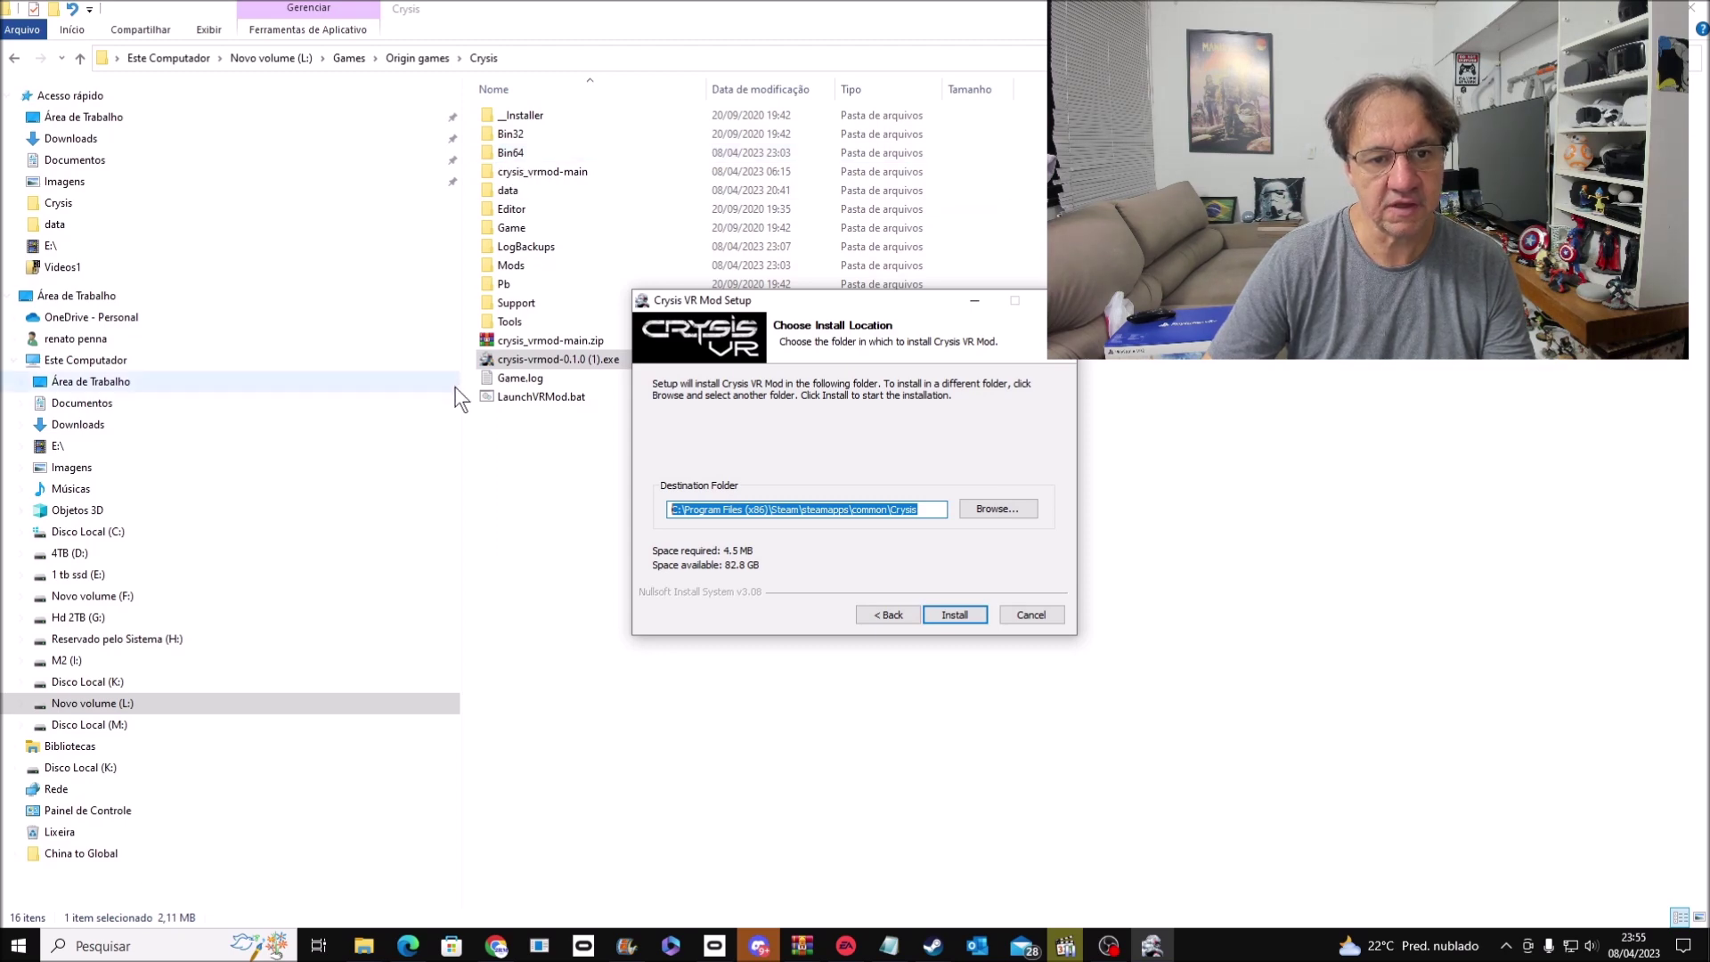
Step: Cancel the Crysis VR Mod setup and select LaunchVRMod.bat in the Crysis folder
{"action": "left_click", "coordinate": [1044, 620]}
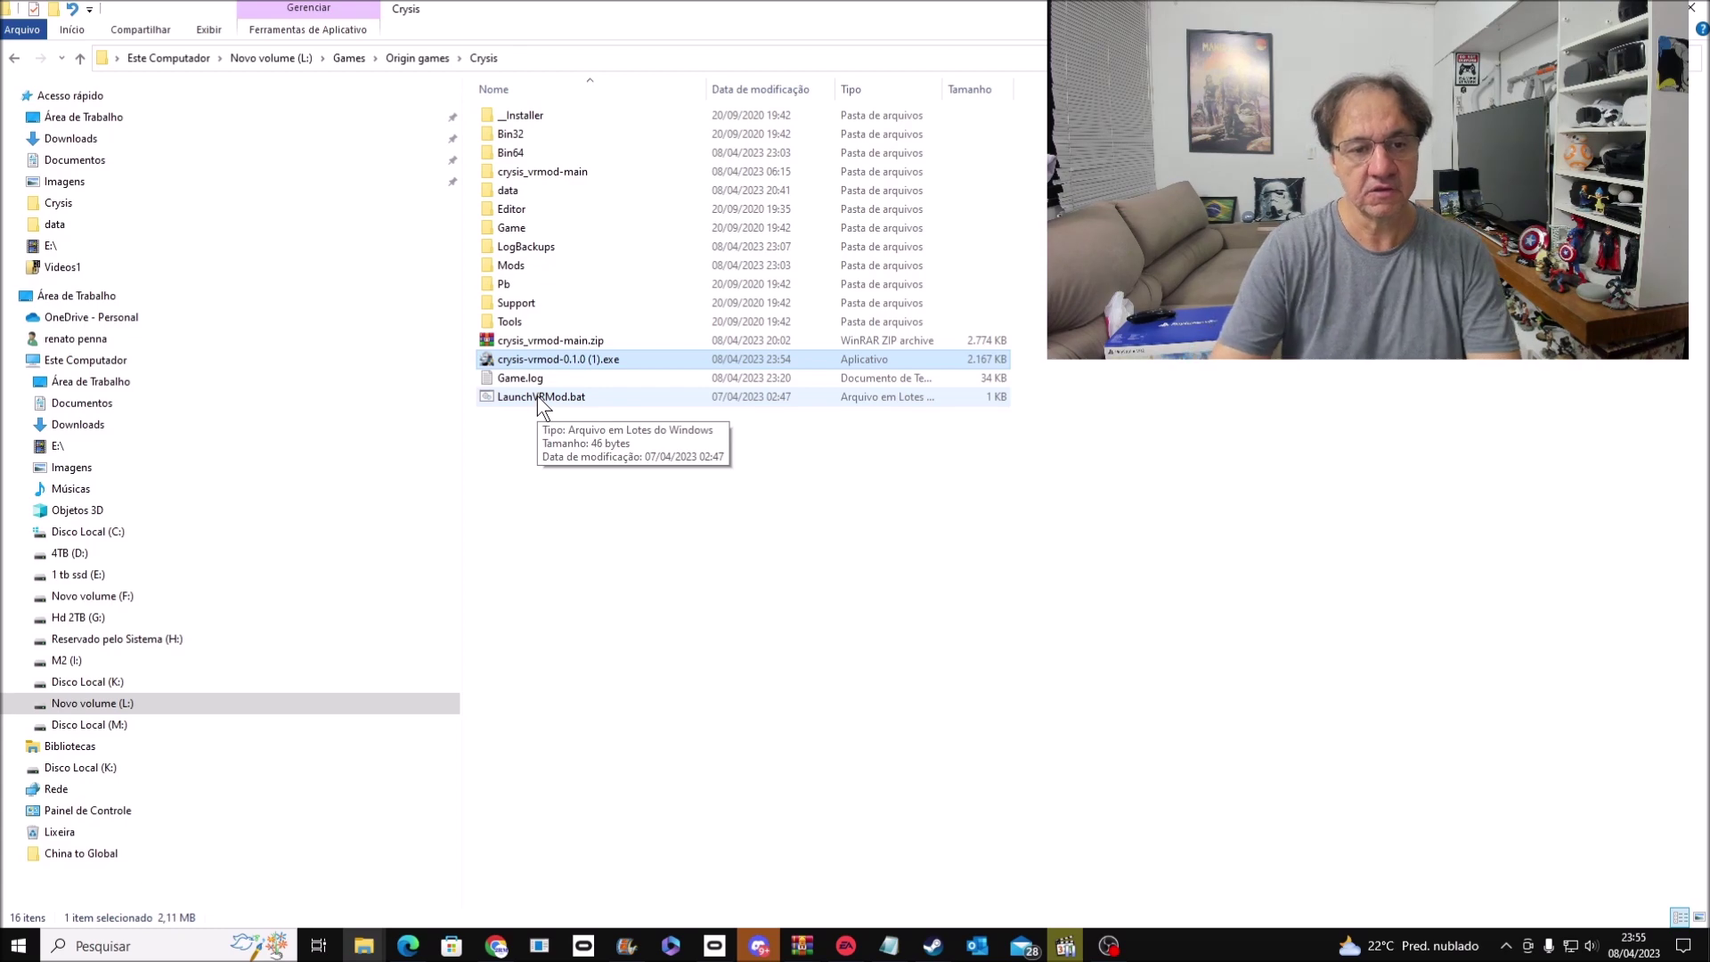
{"action": "left_click", "coordinate": [538, 395]}
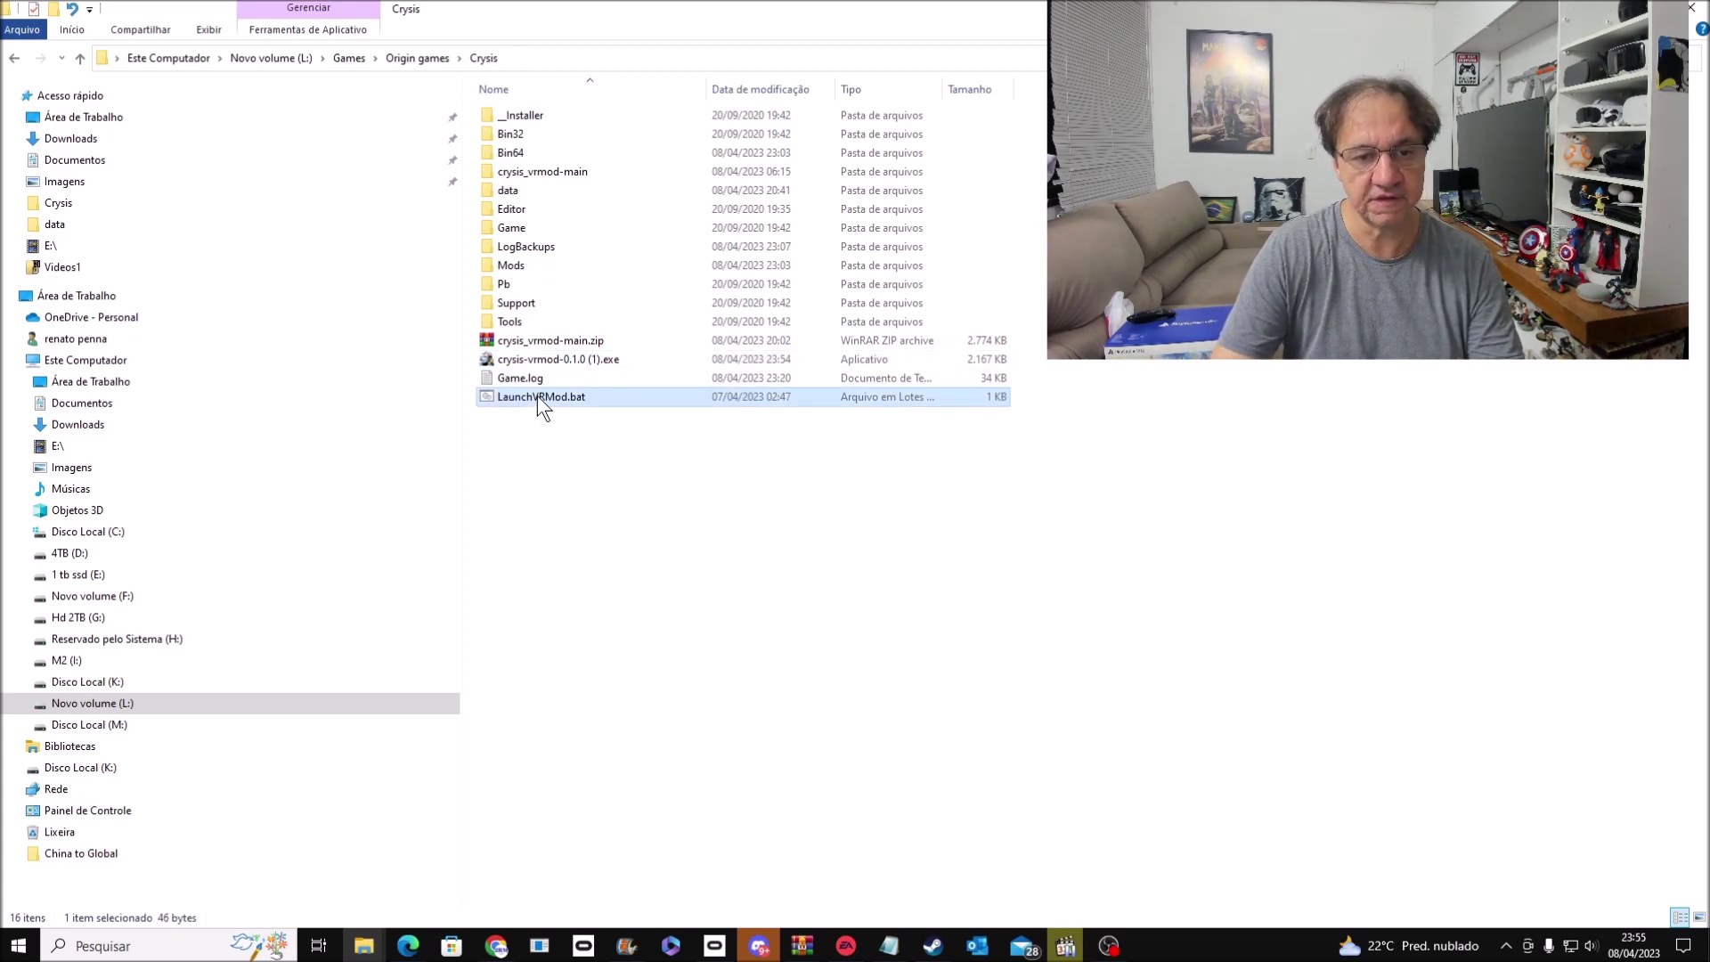